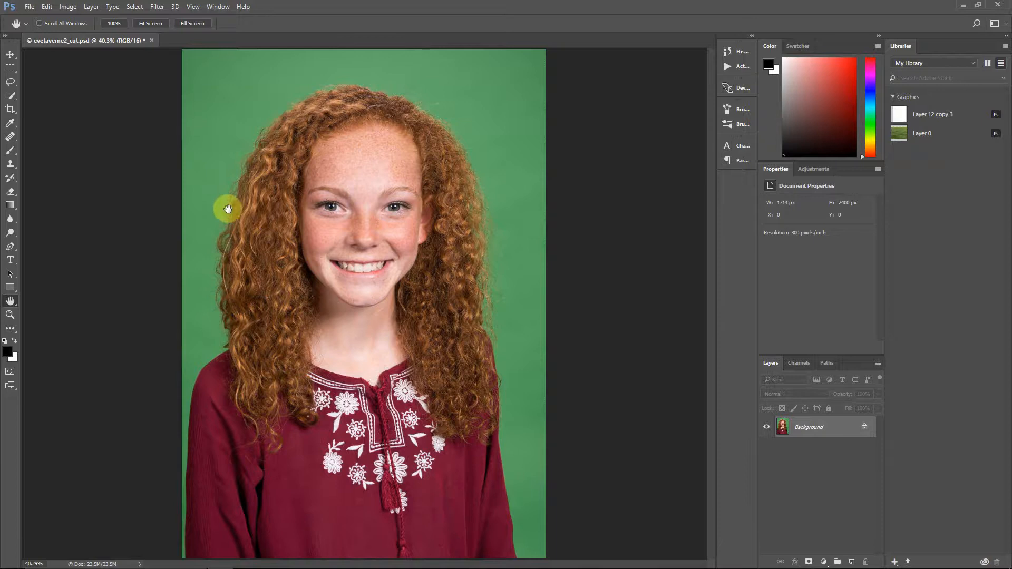
Step: Extract the portrait from its green background with the EZ Green Screen 5 filter, outputting all layers
click(157, 7)
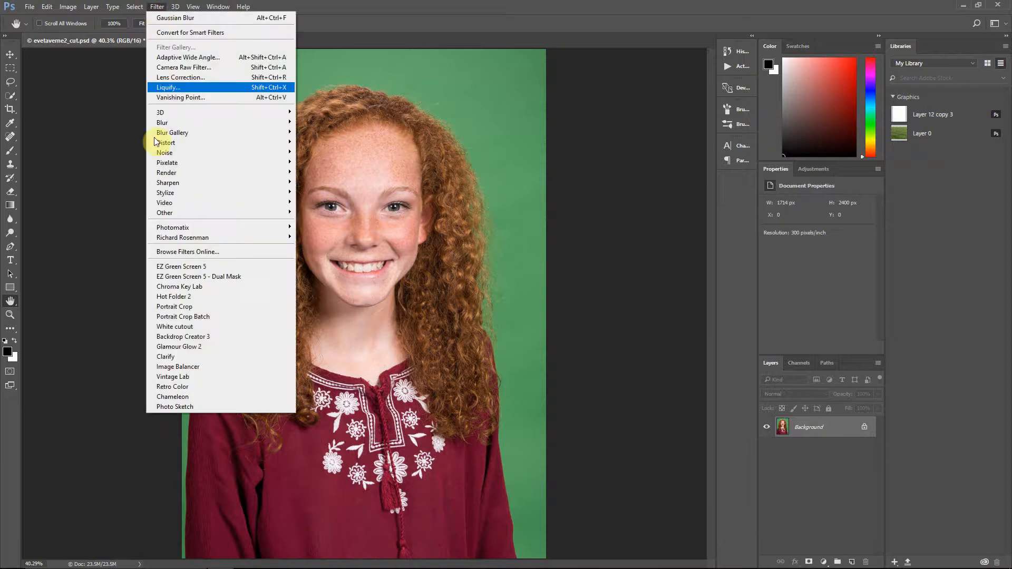
click(191, 267)
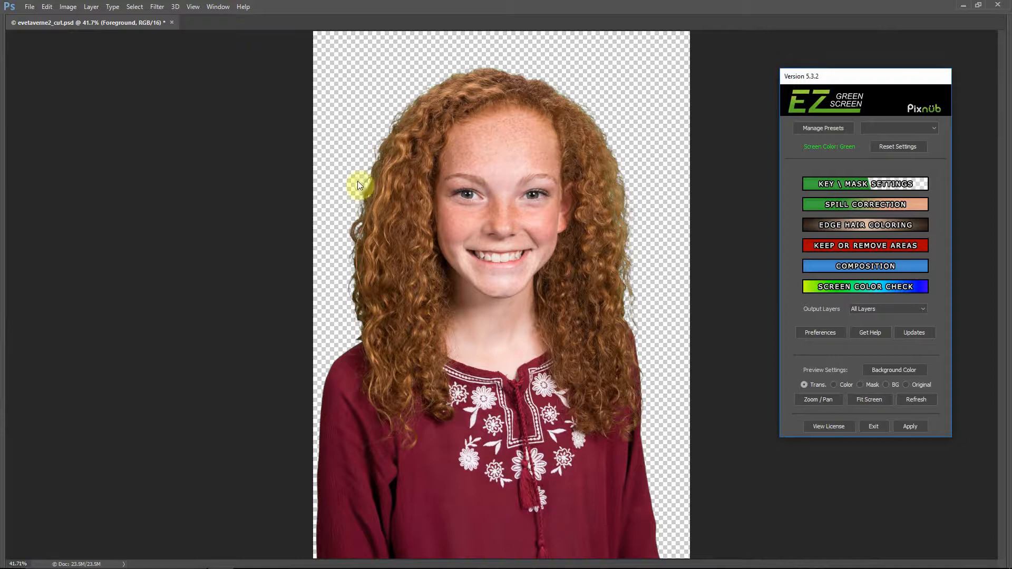
drag(838, 77, 752, 91)
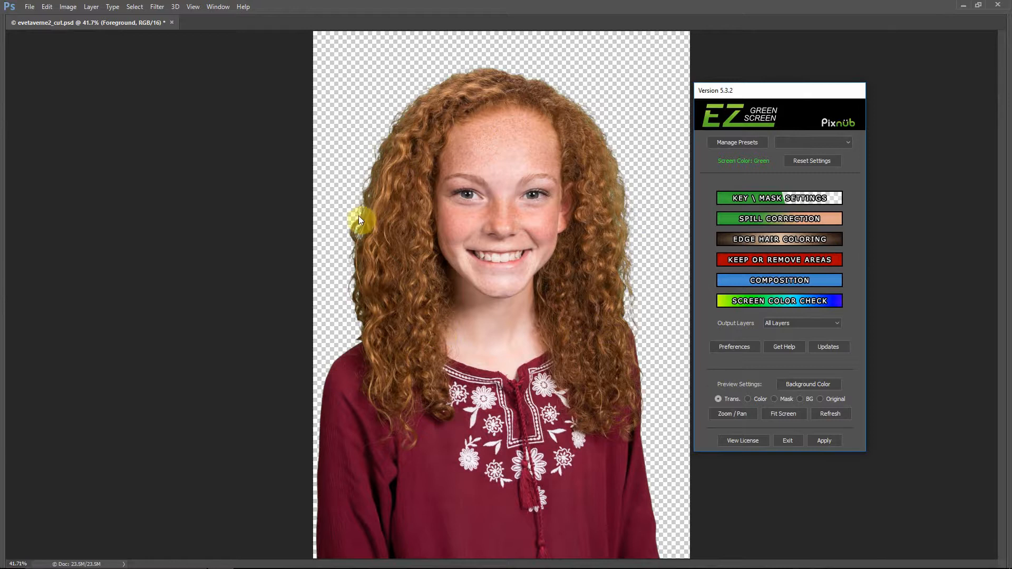
click(817, 443)
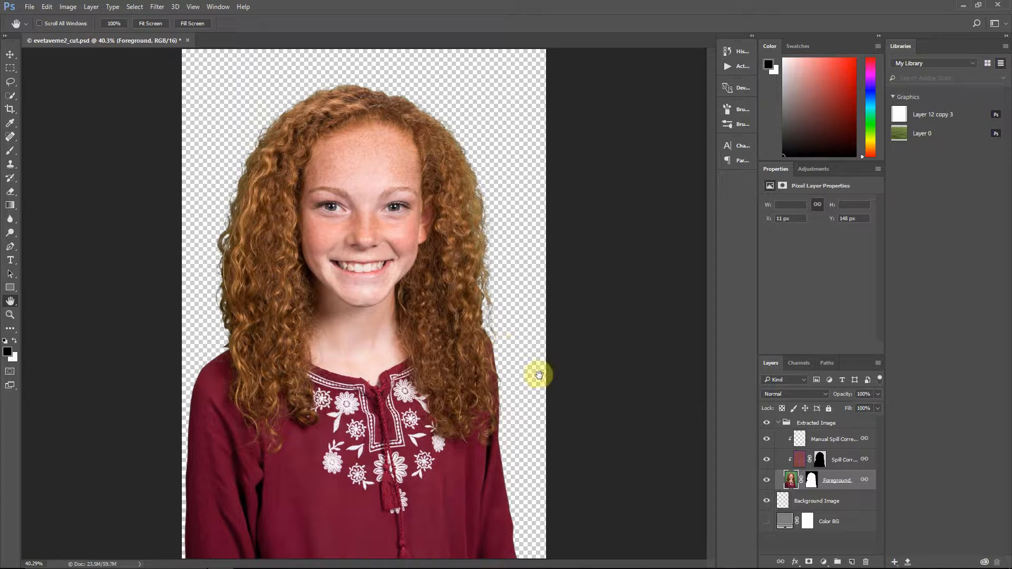
Step: Show the gray Color BG layer and compare the cutout with the Foreground mask and both spill correction layers switched off and on again
right_click(802, 484)
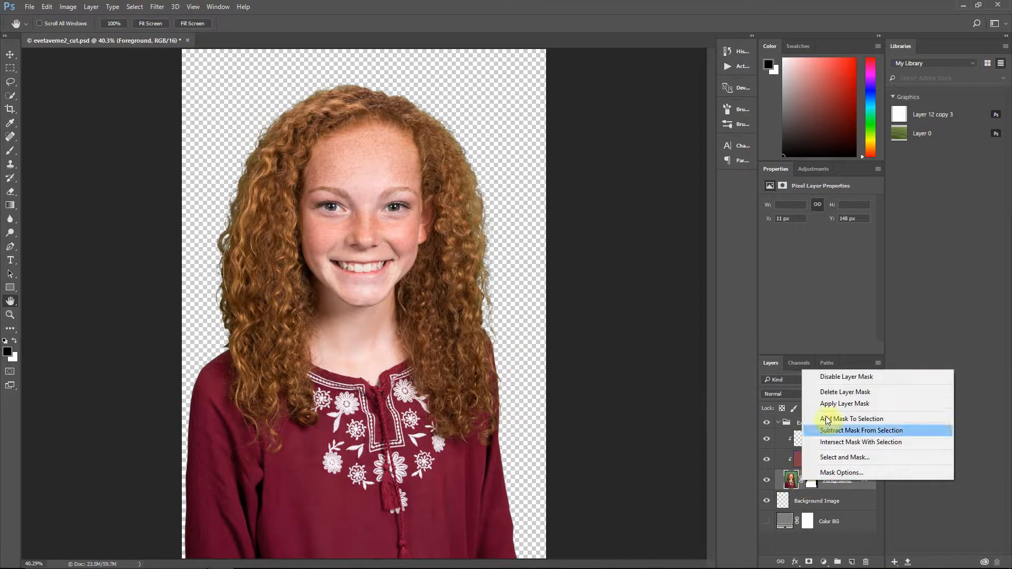
click(833, 379)
drag(766, 460, 767, 444)
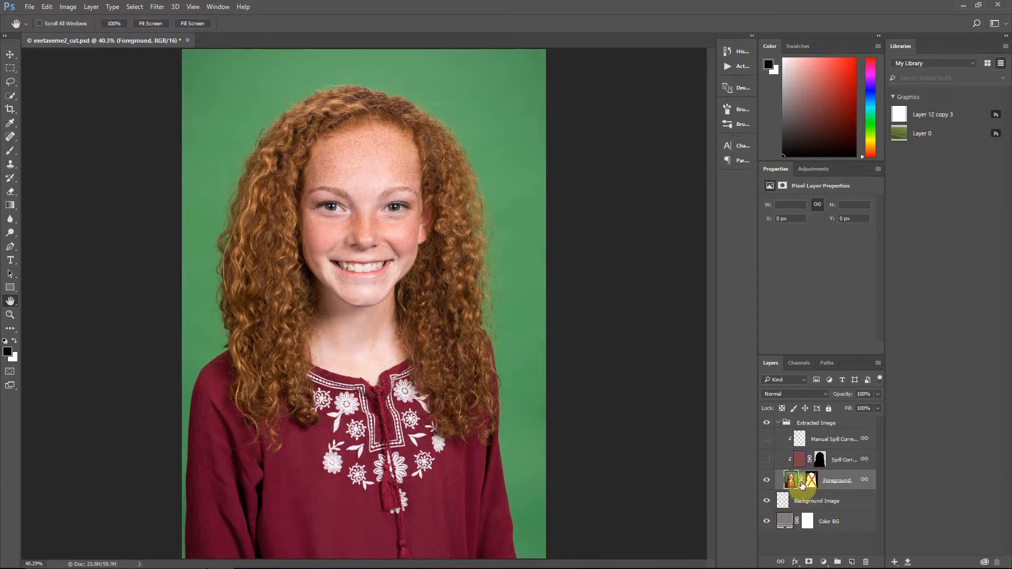
right_click(805, 480)
click(832, 378)
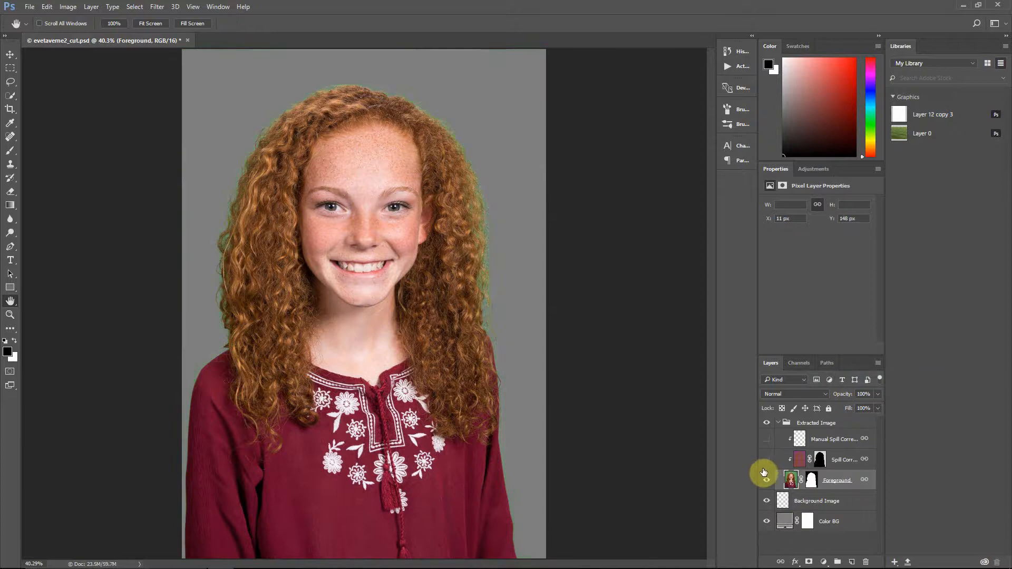
click(766, 439)
Step: Refine the Foreground layer mask in Select and Mask by brushing the Refine Edge Brush along the outer hair edges on both sides
right_click(811, 483)
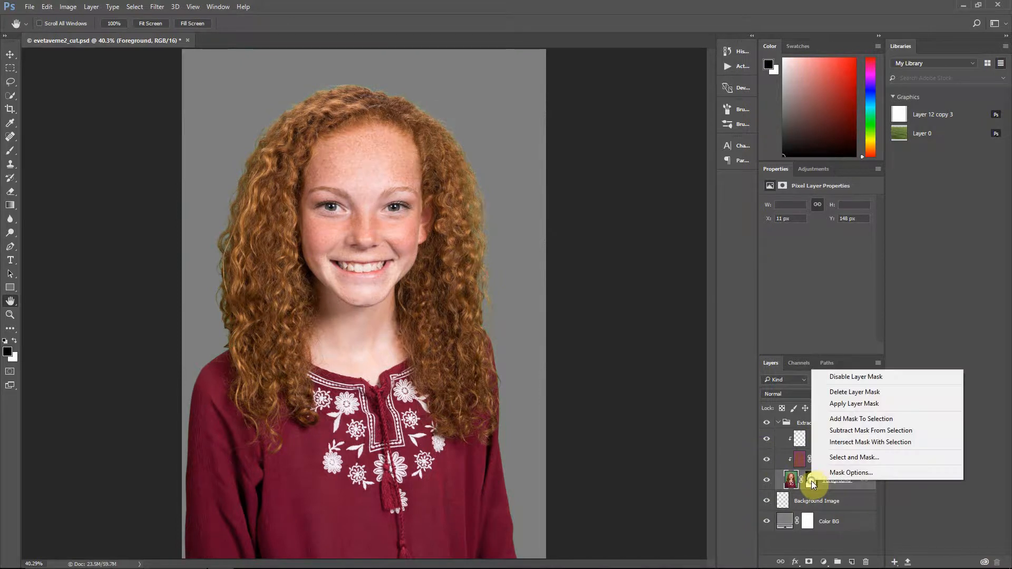
click(838, 458)
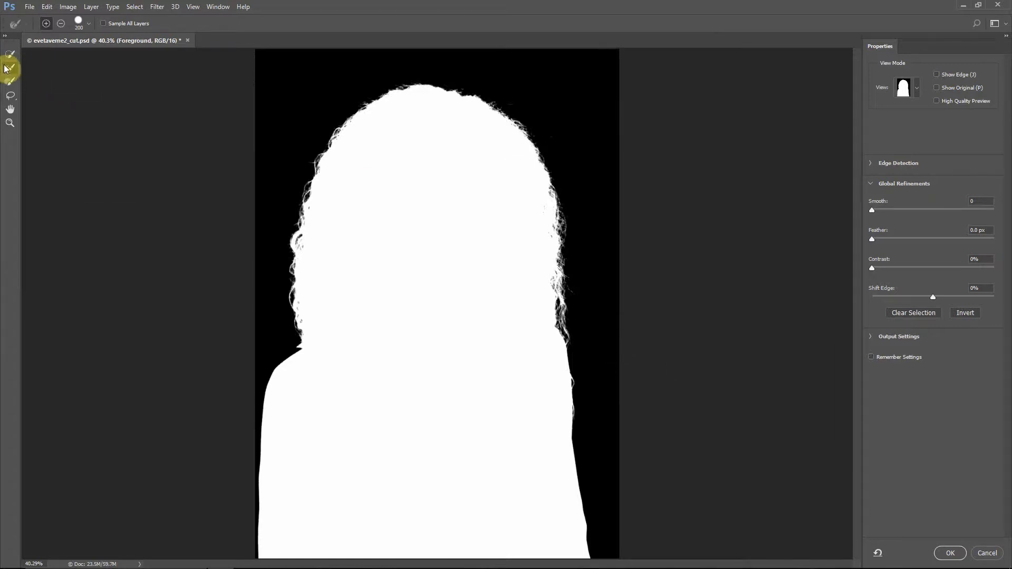
mouse_move(582, 321)
mouse_down()
mouse_move(565, 194)
mouse_move(688, 265)
mouse_move(644, 304)
mouse_move(600, 246)
mouse_move(637, 260)
mouse_move(608, 293)
mouse_move(541, 302)
mouse_move(554, 285)
mouse_move(526, 295)
mouse_move(571, 303)
mouse_move(555, 299)
mouse_move(553, 349)
mouse_move(596, 355)
mouse_move(611, 331)
mouse_move(553, 339)
mouse_move(530, 273)
mouse_move(564, 280)
mouse_move(522, 277)
mouse_move(529, 331)
mouse_move(592, 319)
mouse_move(541, 268)
mouse_move(540, 318)
mouse_move(587, 317)
mouse_move(552, 290)
mouse_move(607, 294)
mouse_up()
key(ctrl+plus)
scroll(682, 264, up, 1)
mouse_move(601, 209)
mouse_down()
mouse_move(558, 130)
mouse_move(490, 87)
mouse_move(396, 70)
mouse_move(338, 95)
mouse_move(304, 119)
mouse_move(271, 191)
mouse_move(281, 205)
mouse_move(279, 198)
mouse_move(259, 209)
mouse_move(249, 229)
mouse_move(237, 374)
mouse_move(245, 400)
mouse_move(326, 113)
mouse_move(448, 123)
mouse_move(540, 191)
mouse_move(606, 259)
mouse_move(620, 308)
mouse_move(527, 113)
mouse_move(271, 185)
mouse_move(237, 232)
mouse_up()
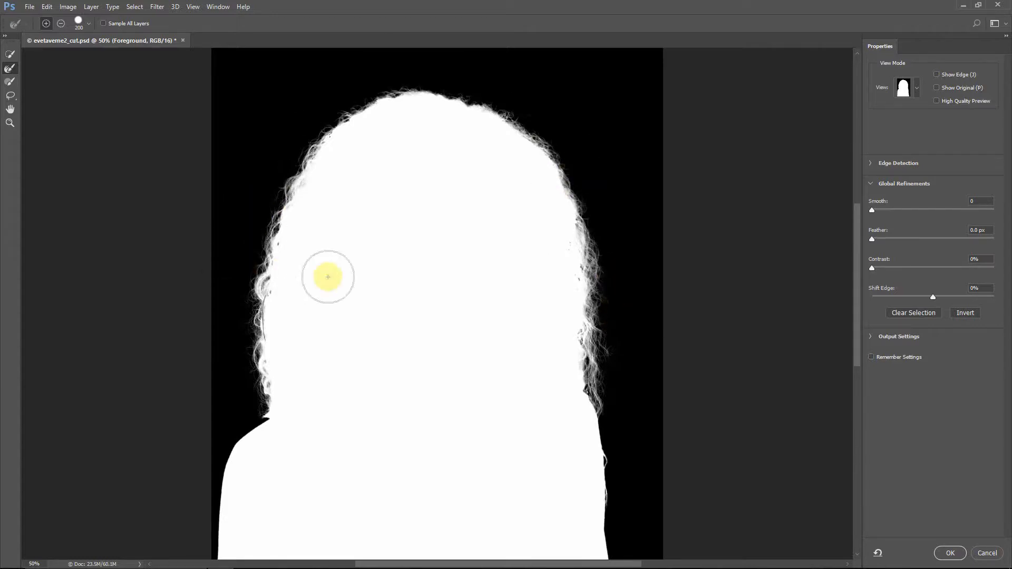
click(949, 553)
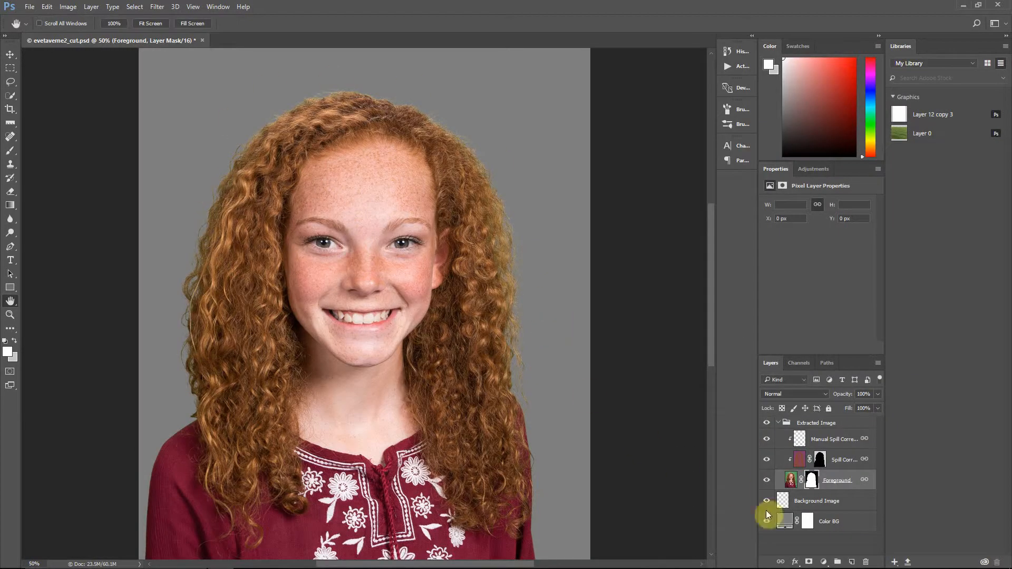
double_click(782, 524)
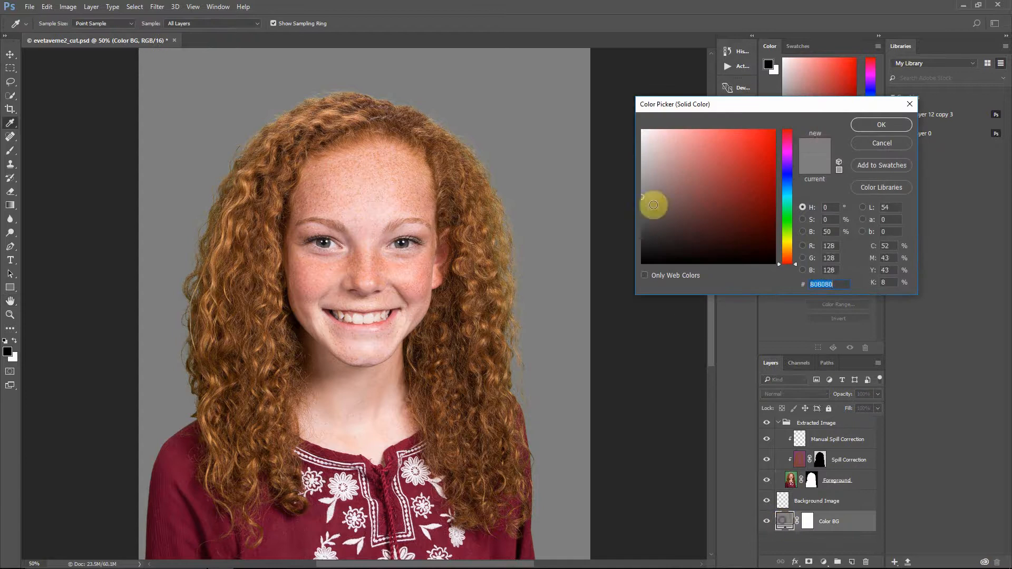
drag(657, 153, 614, 99)
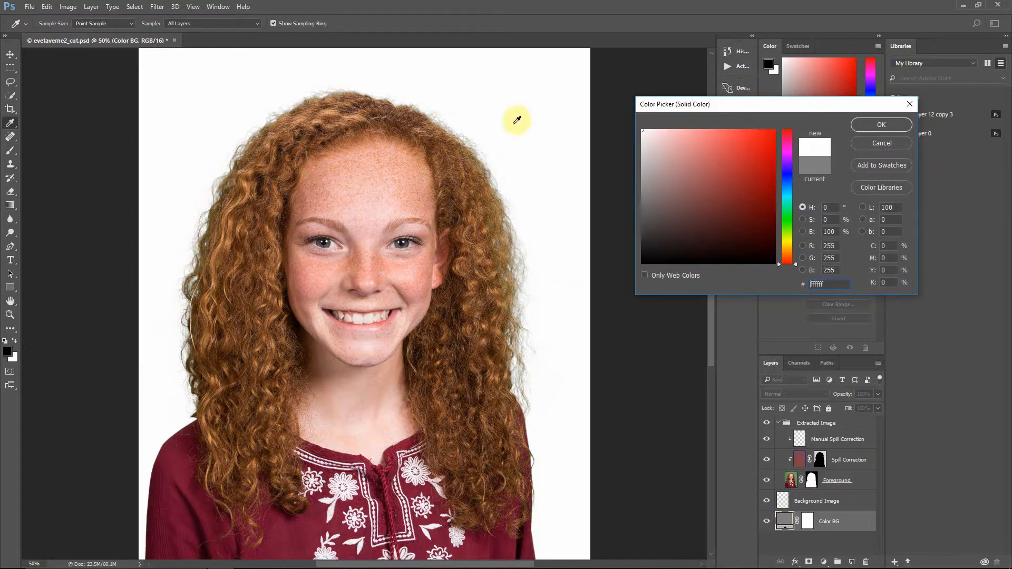
drag(644, 158, 634, 183)
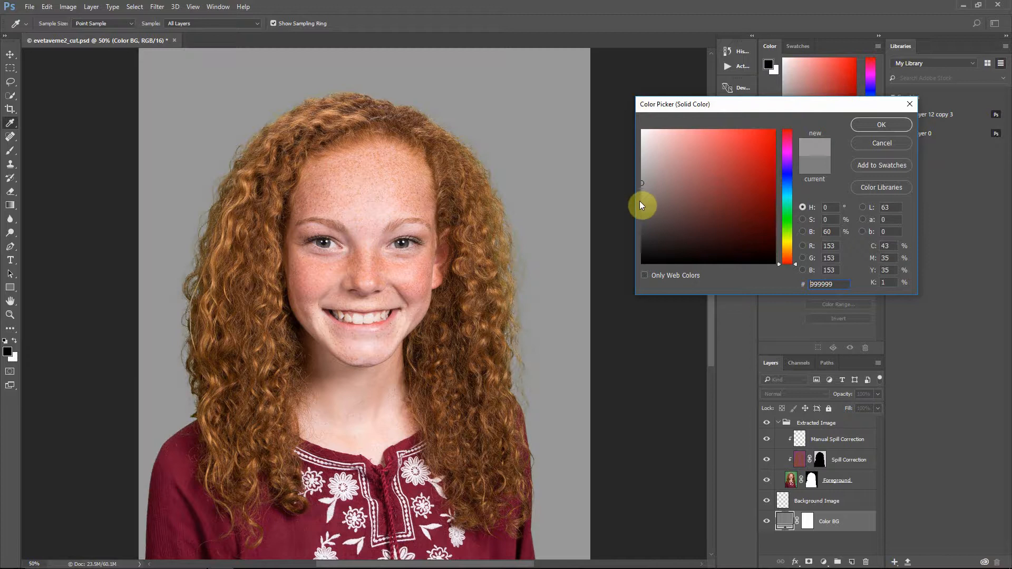
drag(791, 170, 788, 176)
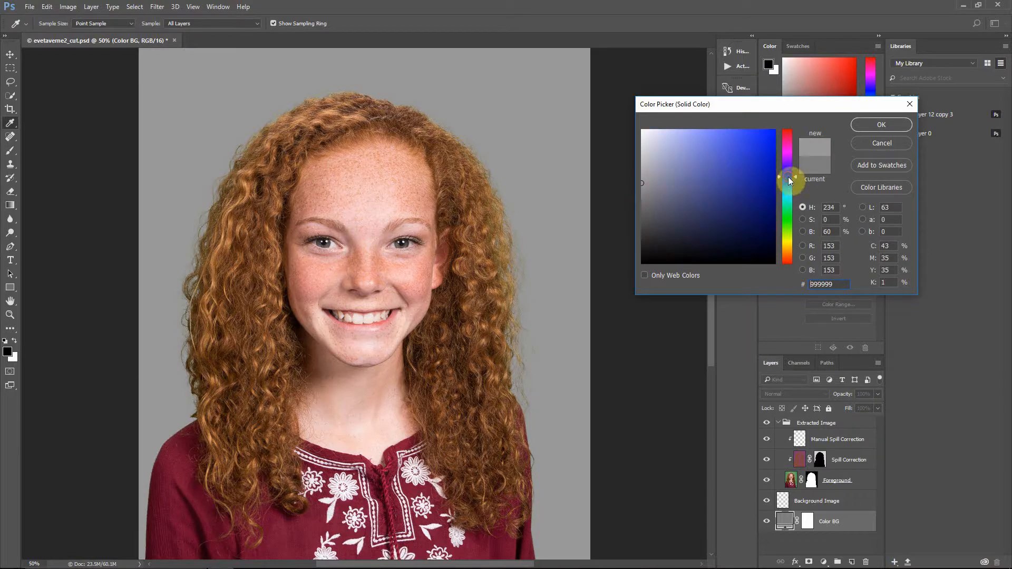
drag(712, 166, 700, 166)
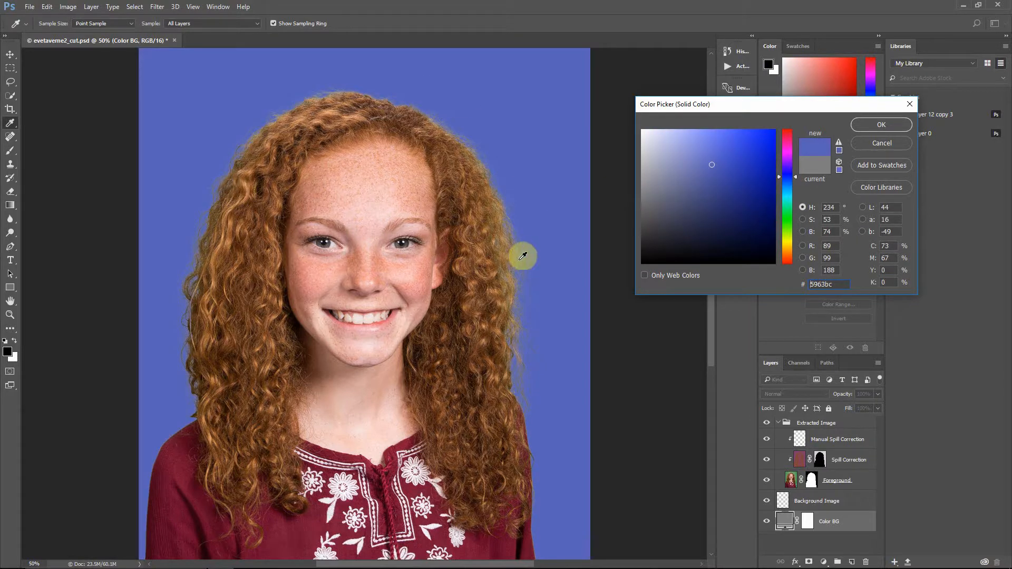
drag(653, 143, 635, 127)
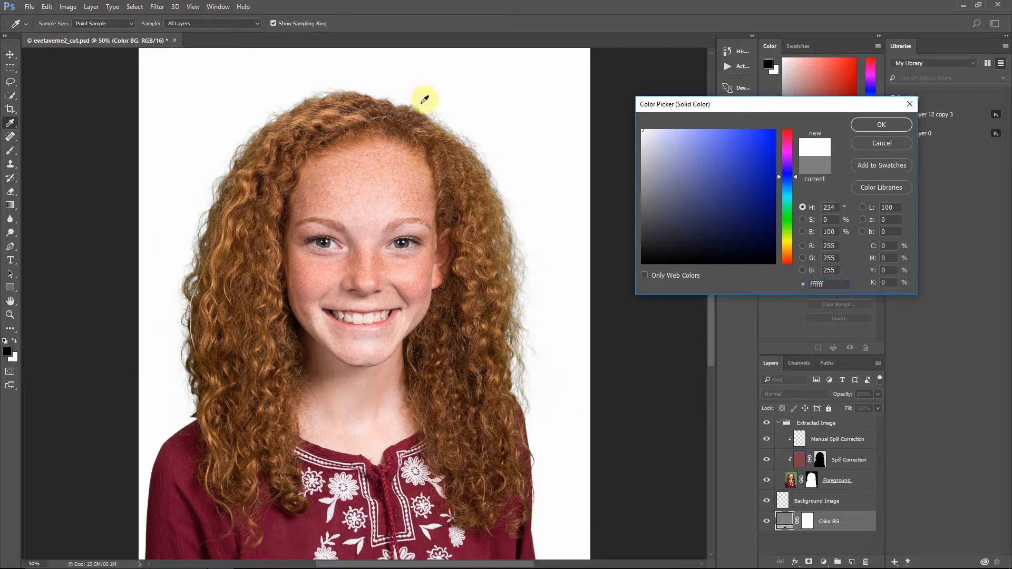
click(905, 144)
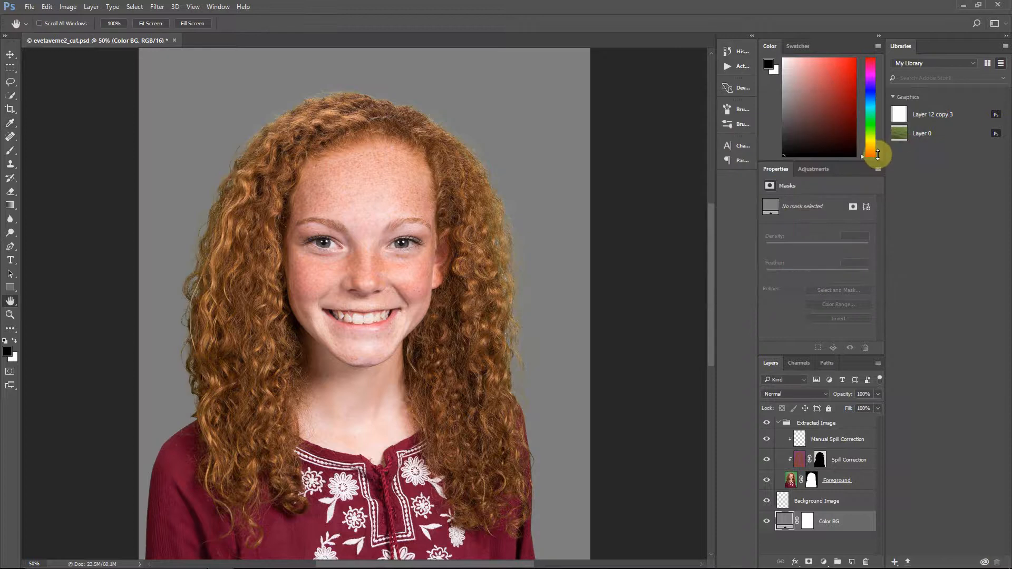
Step: Set the Color BG layer's solid fill color to white
double_click(781, 522)
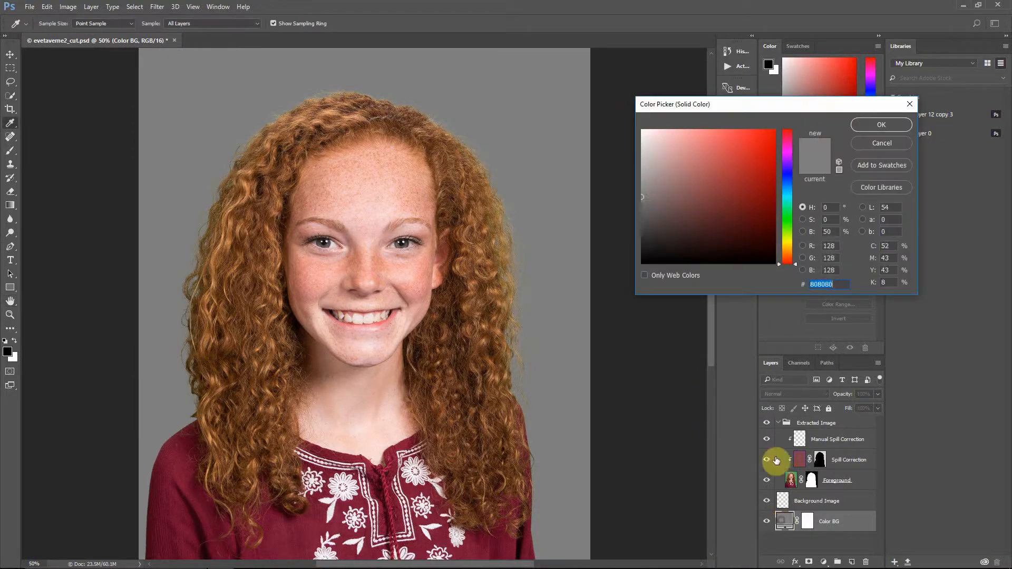
drag(665, 154, 642, 131)
click(897, 125)
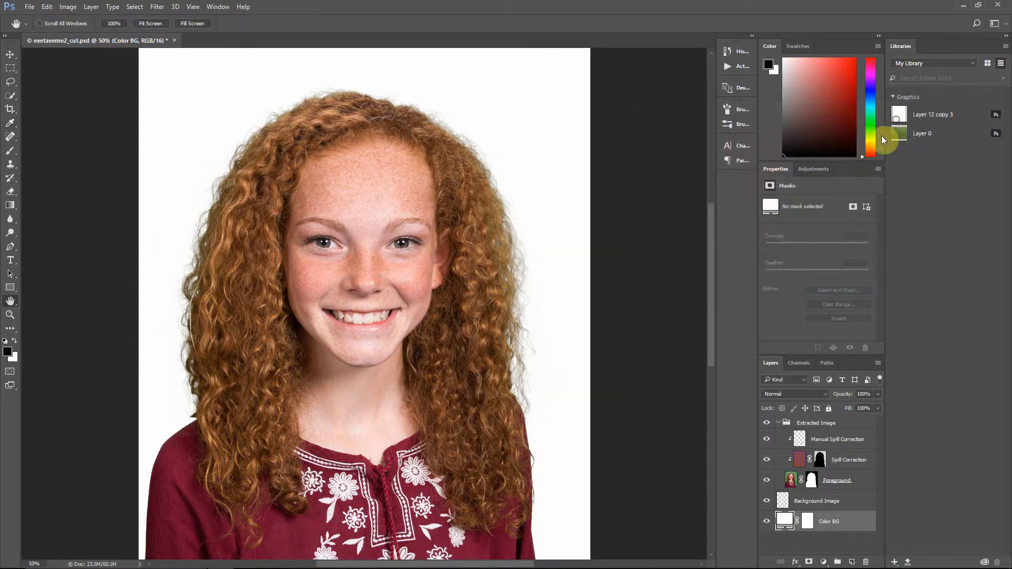
Step: On the Manual Spill Correction layer, sample an orange-brown hair color and paint with the Brush over the green-tinted left hair edge
click(823, 442)
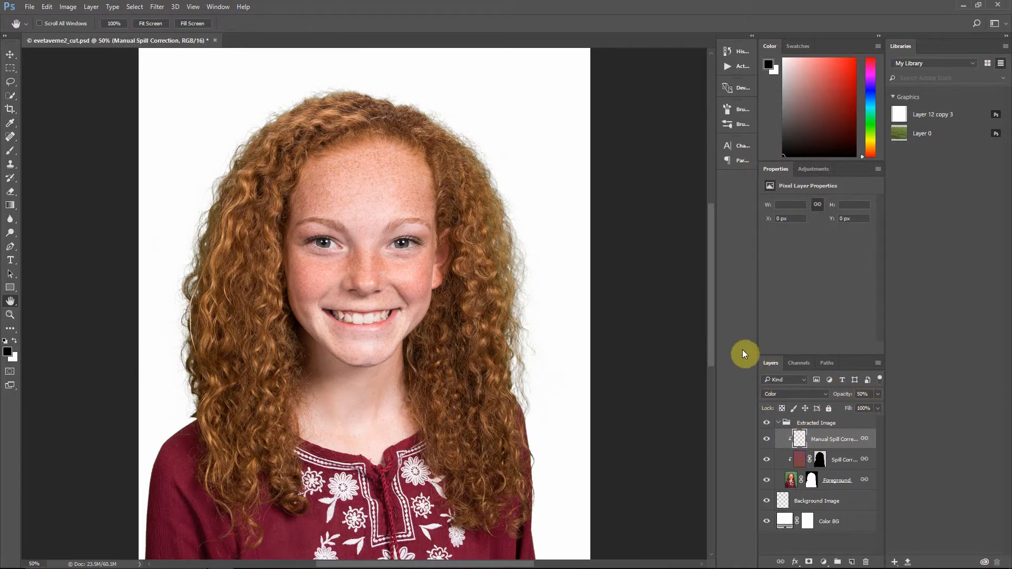
key(ctrl+plus)
key(ctrl+plus)
drag(713, 310, 715, 251)
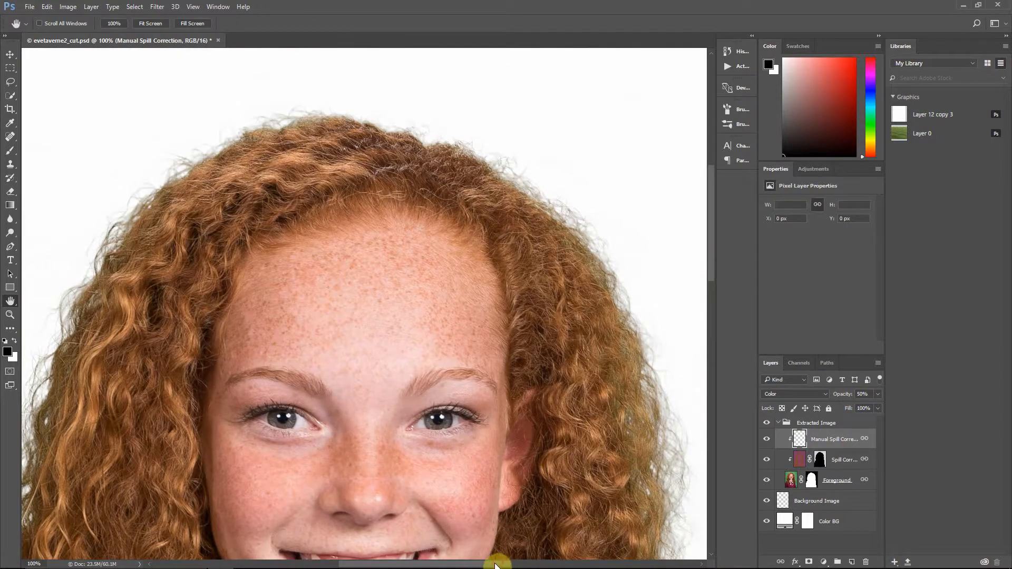
drag(496, 563, 415, 563)
scroll(394, 470, down, 5)
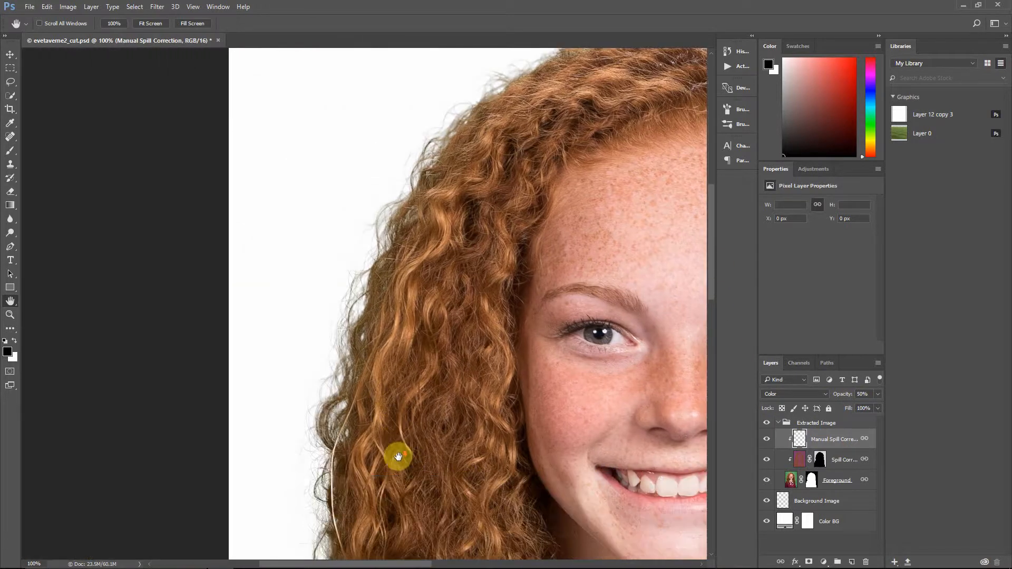
scroll(397, 418, down, 5)
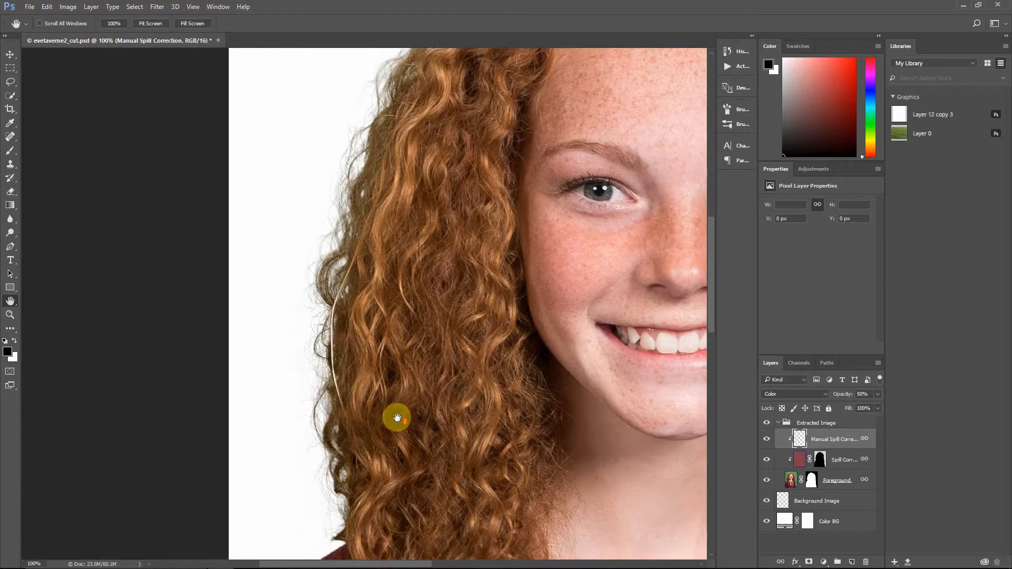
scroll(397, 418, up, 1)
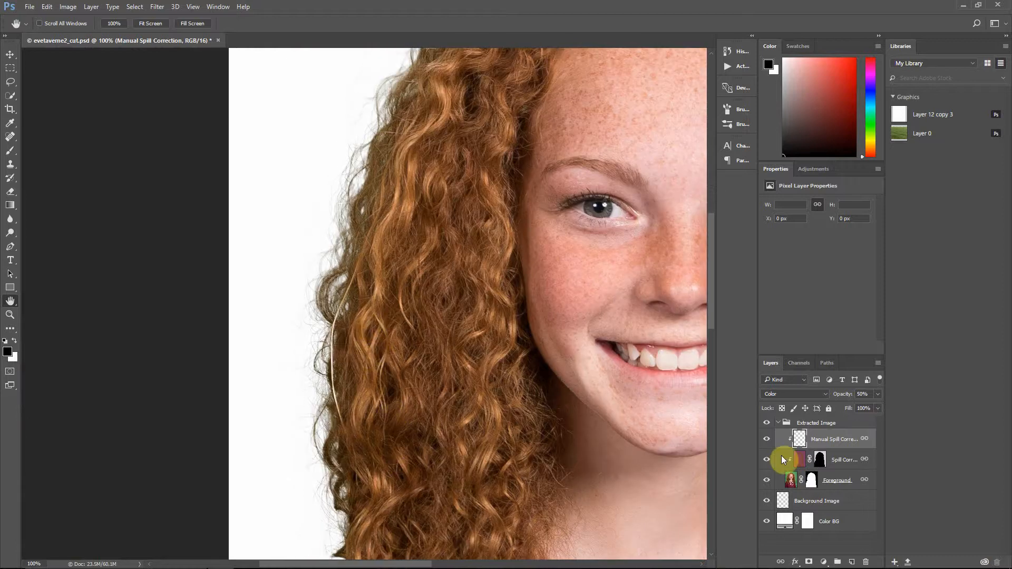
drag(812, 473, 834, 458)
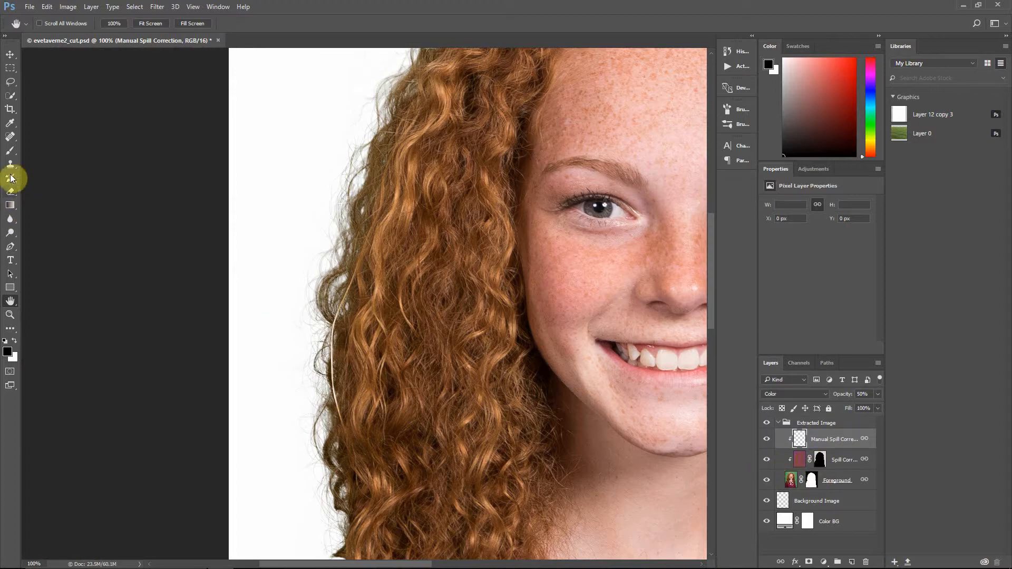
click(9, 155)
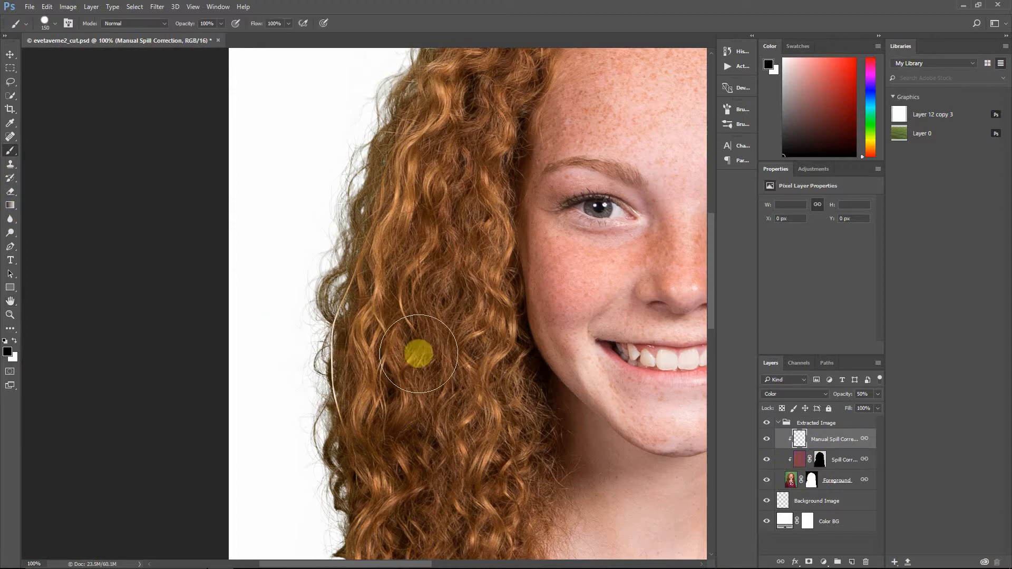
mouse_move(419, 352)
mouse_down()
mouse_move(360, 351)
mouse_move(367, 331)
mouse_move(402, 332)
mouse_up()
alt+click(368, 343)
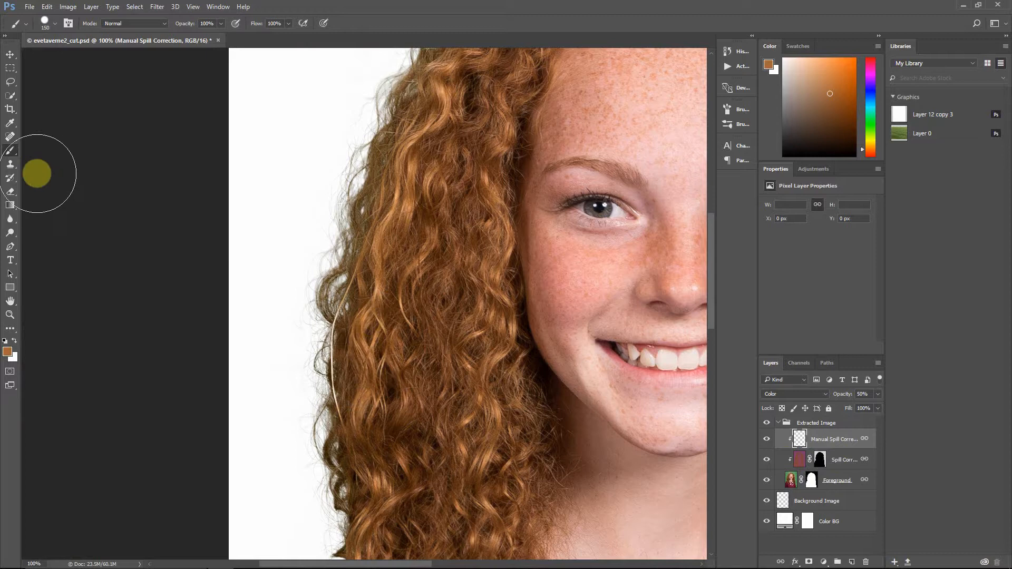
mouse_move(306, 501)
mouse_down()
mouse_move(301, 378)
mouse_move(332, 169)
mouse_move(323, 219)
mouse_move(353, 115)
mouse_move(297, 464)
mouse_up()
Step: Paint out the green tint along the upper-left hair edge with the Brush, resampling nearby hair colors along the way
scroll(298, 464, down, 1)
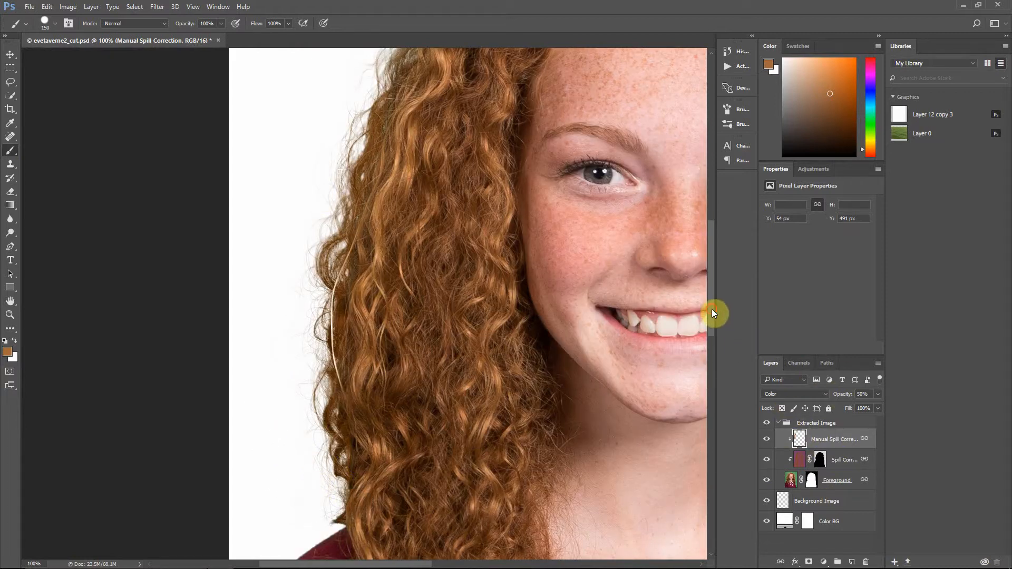
drag(714, 308, 735, 253)
mouse_move(359, 332)
mouse_down()
mouse_move(388, 259)
mouse_move(419, 247)
mouse_move(418, 227)
mouse_up()
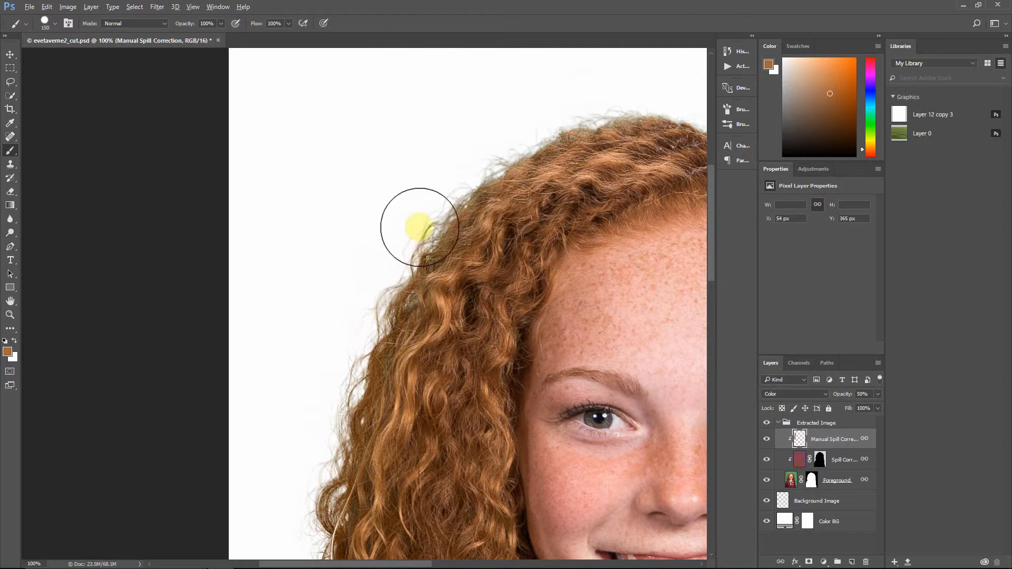
alt+click(463, 238)
mouse_move(408, 241)
mouse_down()
mouse_move(425, 208)
mouse_move(509, 138)
mouse_move(408, 238)
mouse_up()
alt+click(502, 213)
mouse_move(541, 122)
mouse_down()
mouse_move(523, 123)
mouse_move(560, 102)
mouse_up()
Step: Examine the left hair edge down toward the shoulder, and display the Foreground layer mask alone to inspect its strands
scroll(395, 382, down, 3)
scroll(392, 376, down, 6)
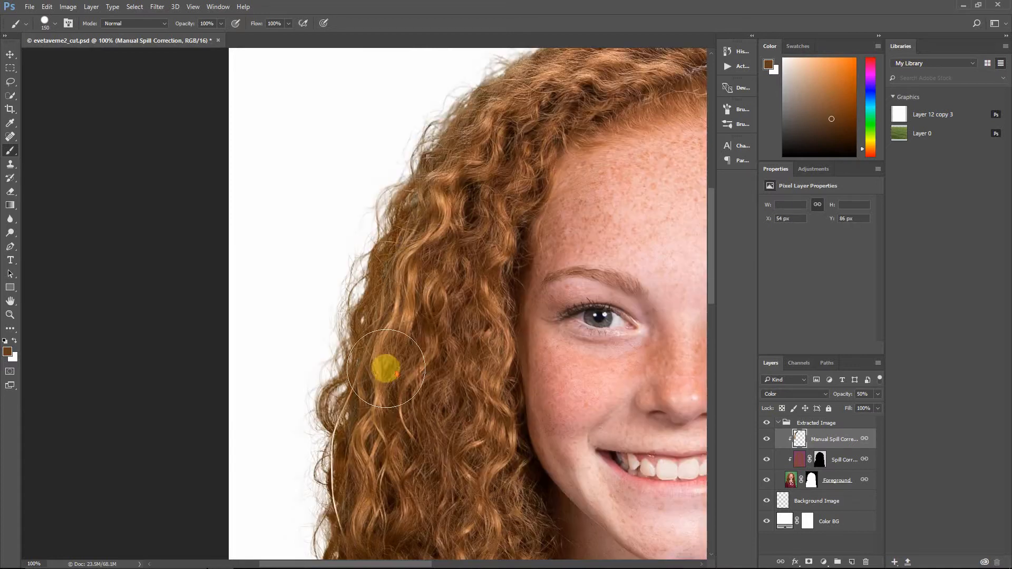
scroll(343, 419, down, 3)
scroll(343, 419, down, 5)
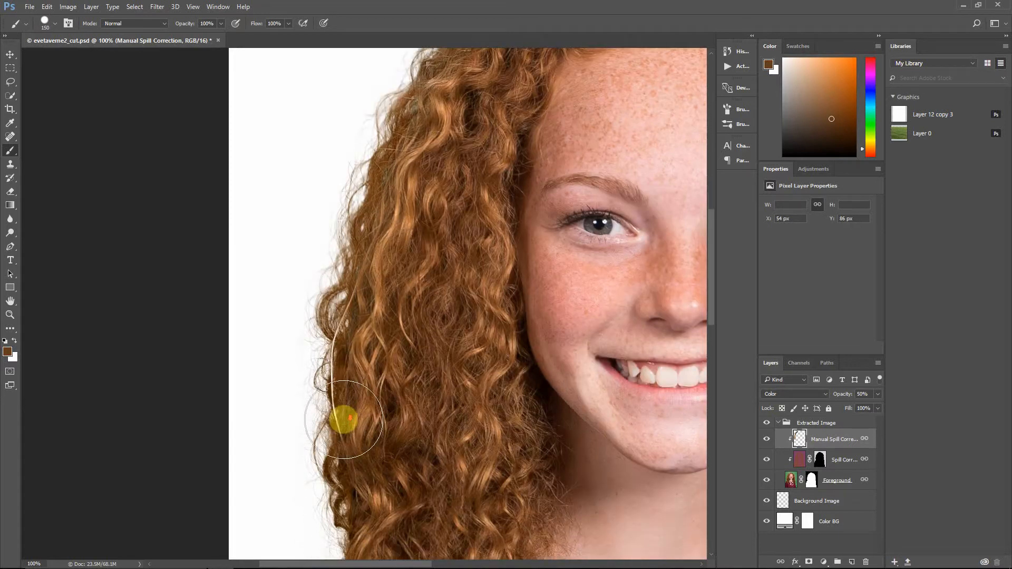
scroll(327, 416, down, 5)
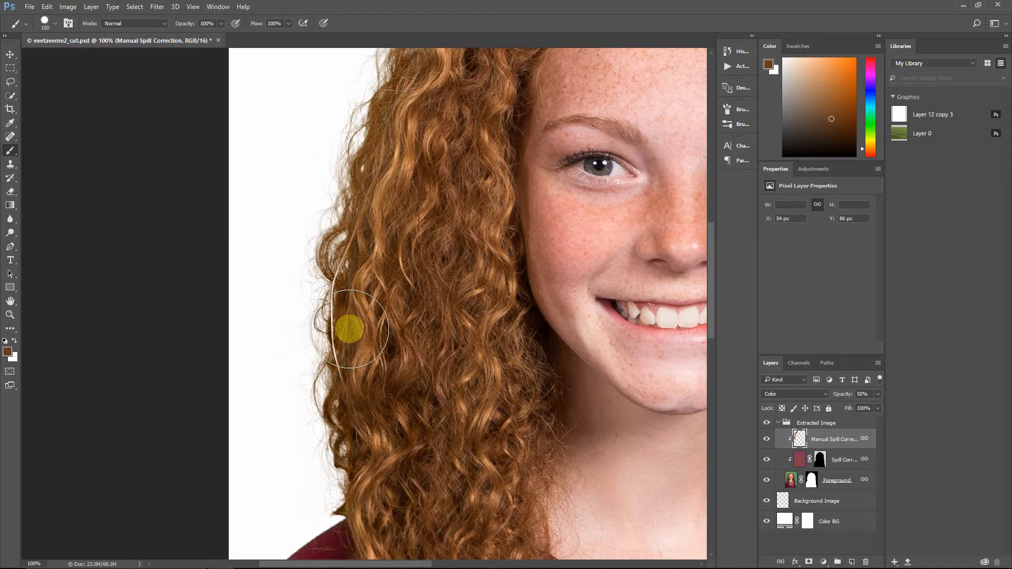
alt+click(812, 480)
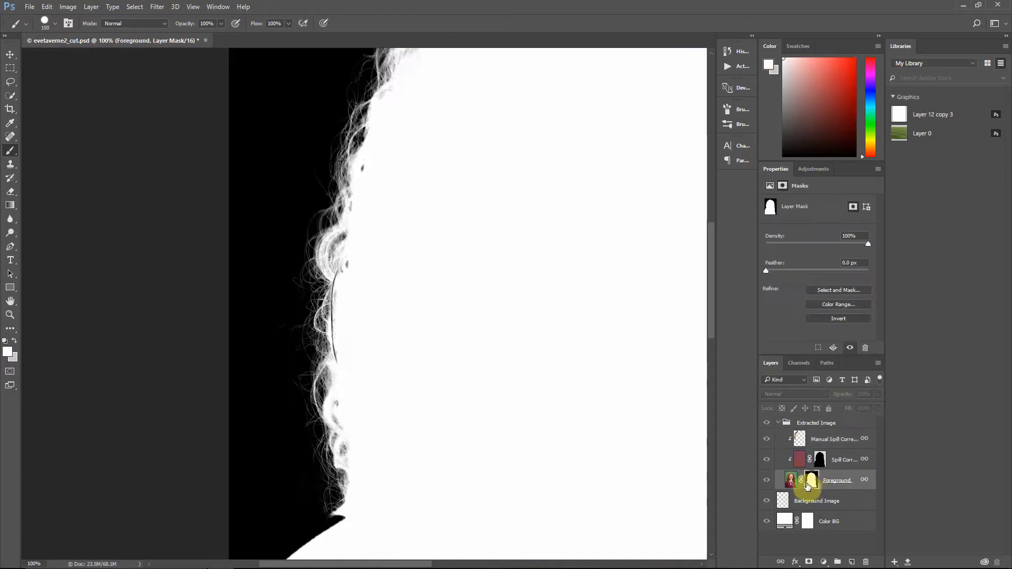
scroll(317, 302, up, 4)
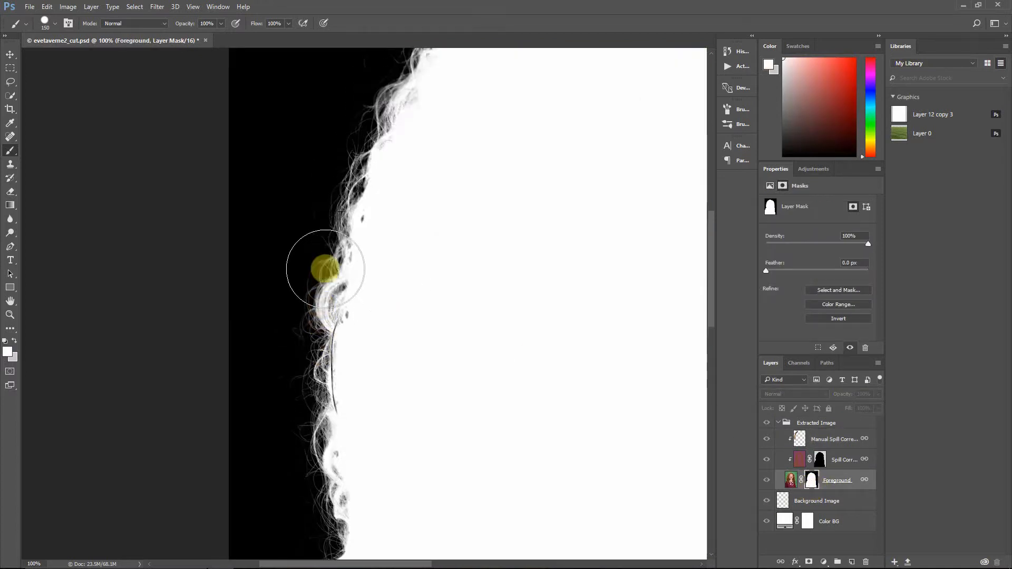
scroll(340, 226, down, 1)
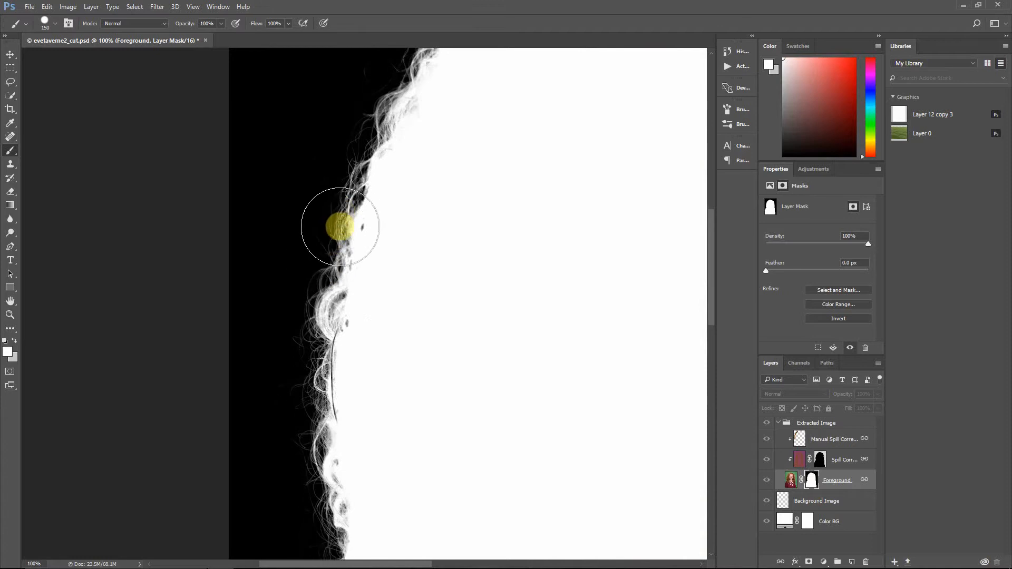
key(ctrl+l)
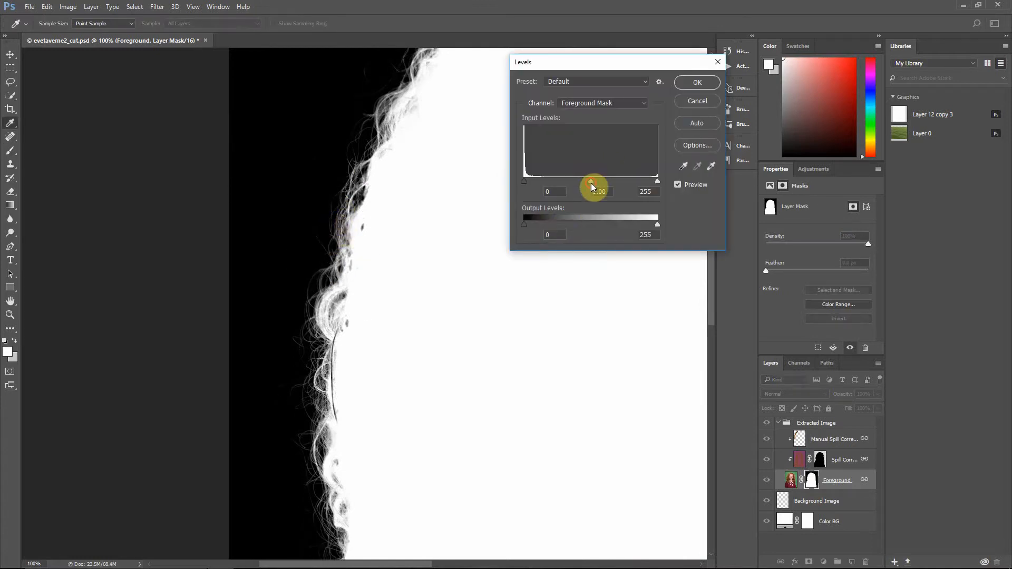
drag(592, 182, 625, 187)
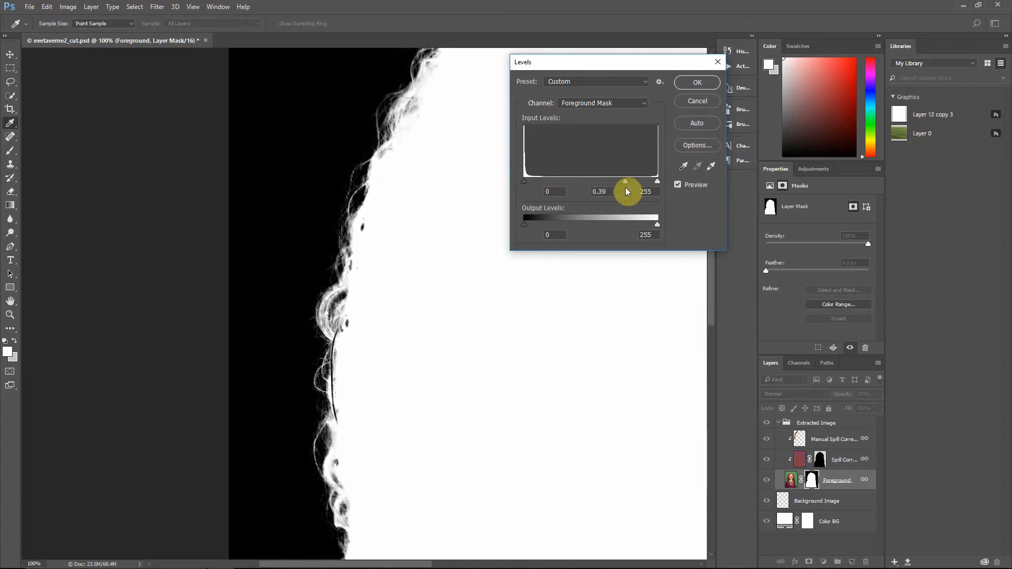
click(691, 100)
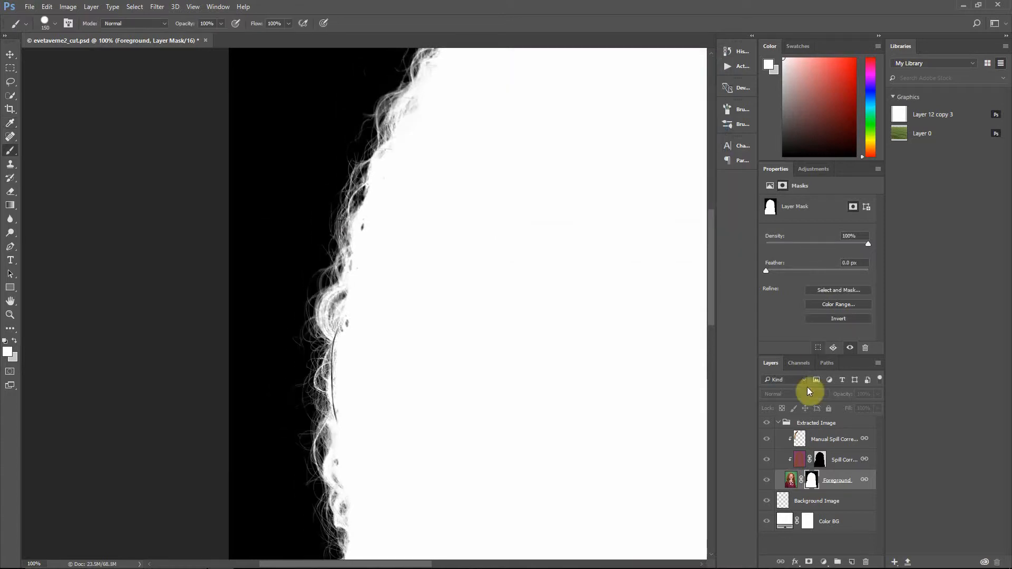
Step: Leave the mask-only view and make the Foreground layer mask active for editing over the composite image
click(790, 480)
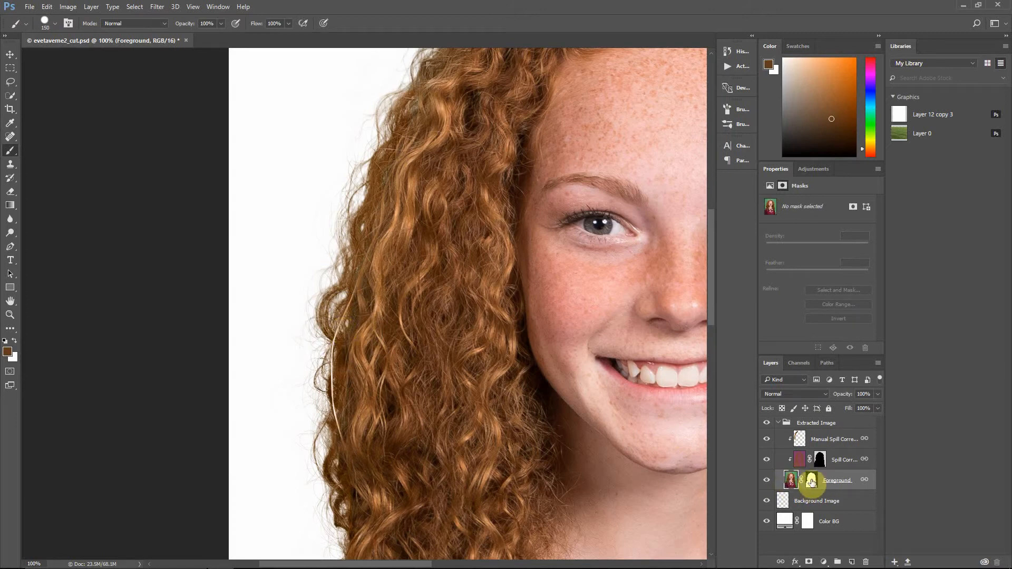
click(812, 482)
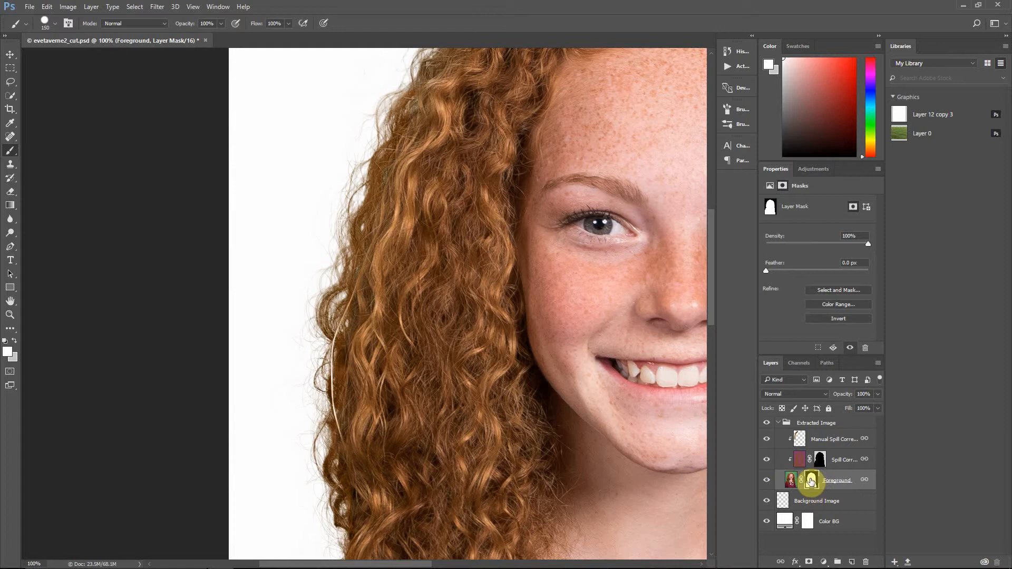
key(ctrl+l)
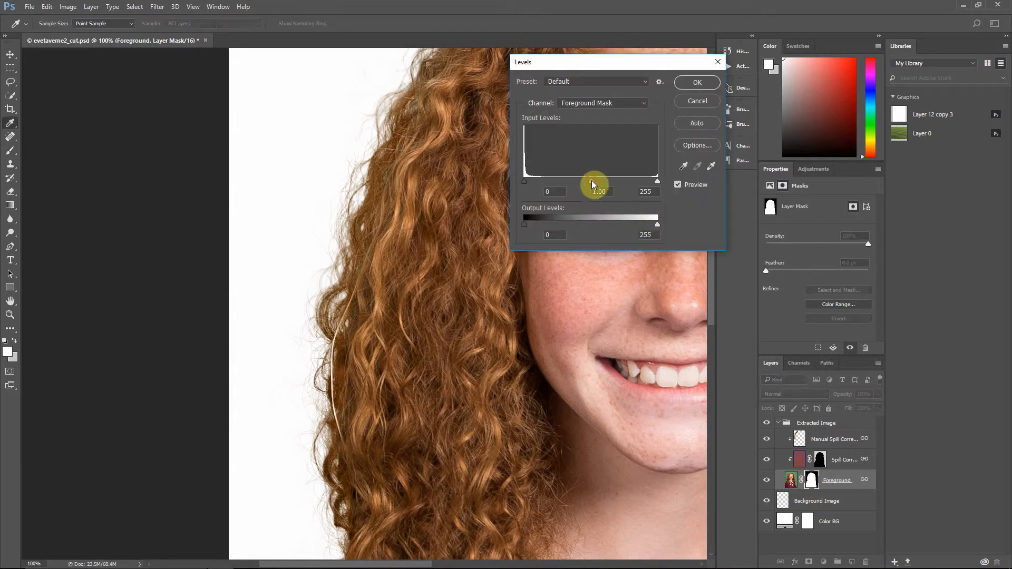
mouse_move(592, 180)
mouse_down()
mouse_move(504, 192)
mouse_move(621, 182)
mouse_move(576, 189)
mouse_up()
click(698, 101)
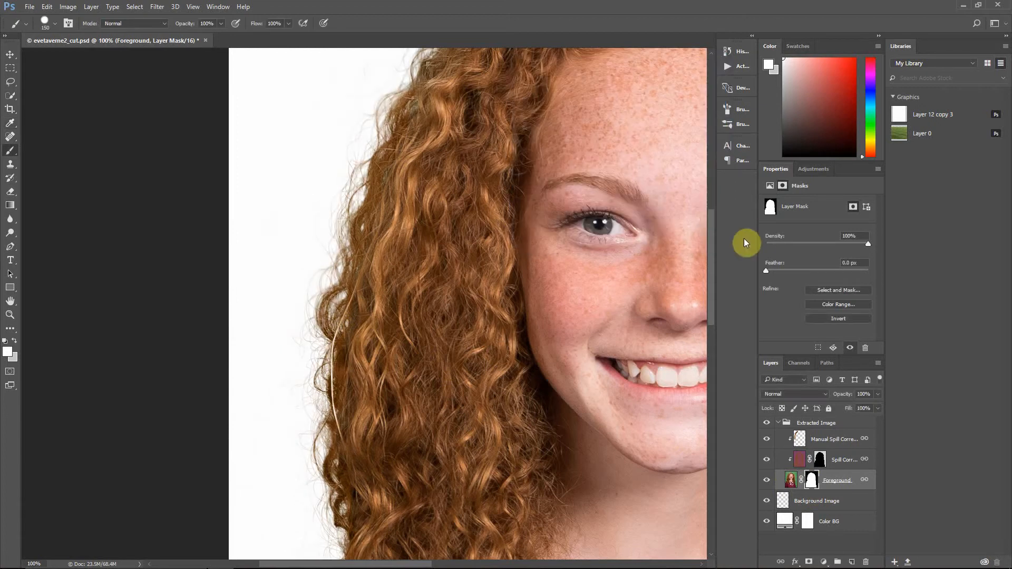
Step: Apply Curves to the Foreground mask, moving the black point to input 8 and raising the midtones to input 93, output 159
key(ctrl+m)
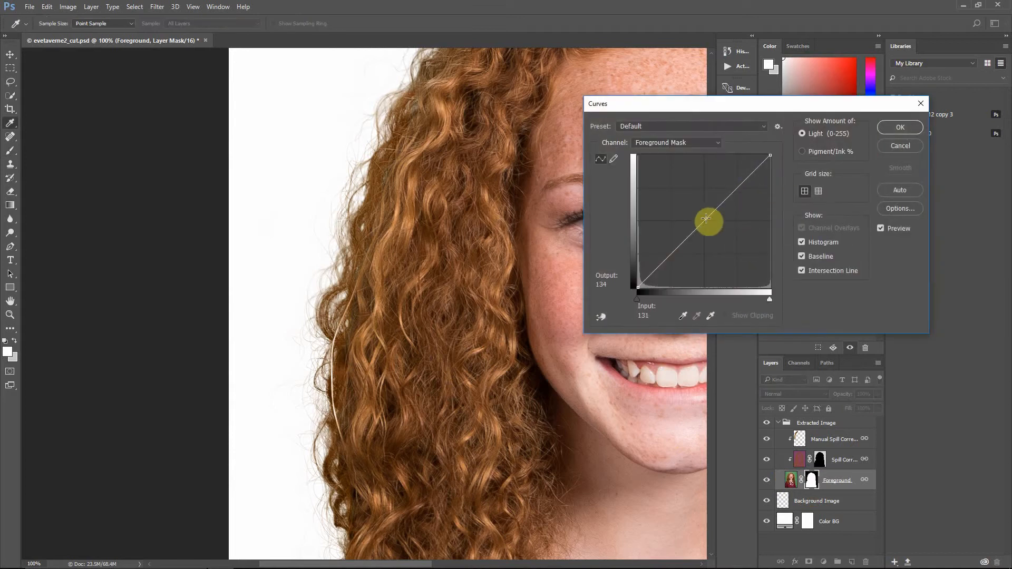
drag(705, 219, 681, 198)
drag(637, 300, 640, 304)
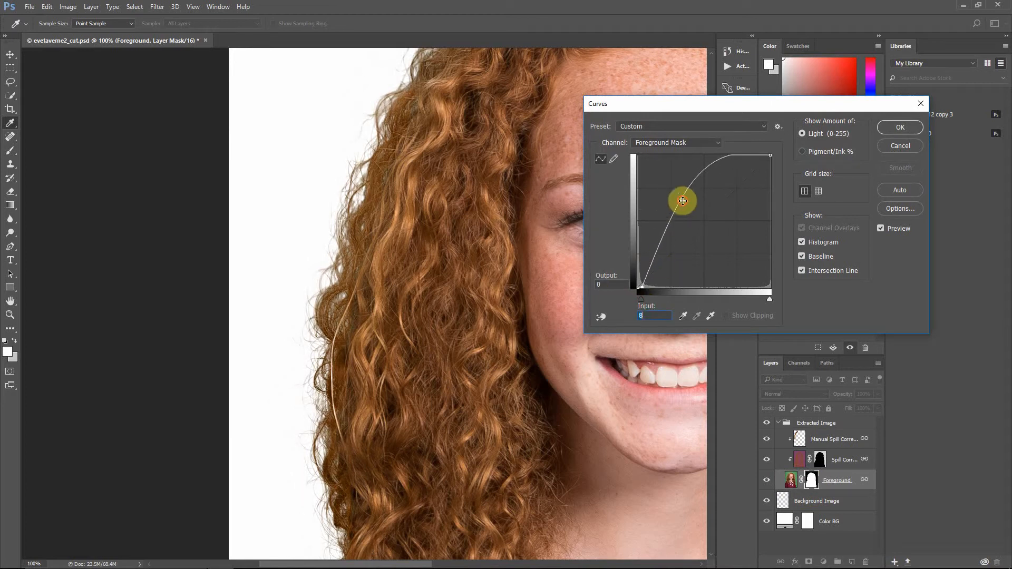
drag(681, 199, 686, 204)
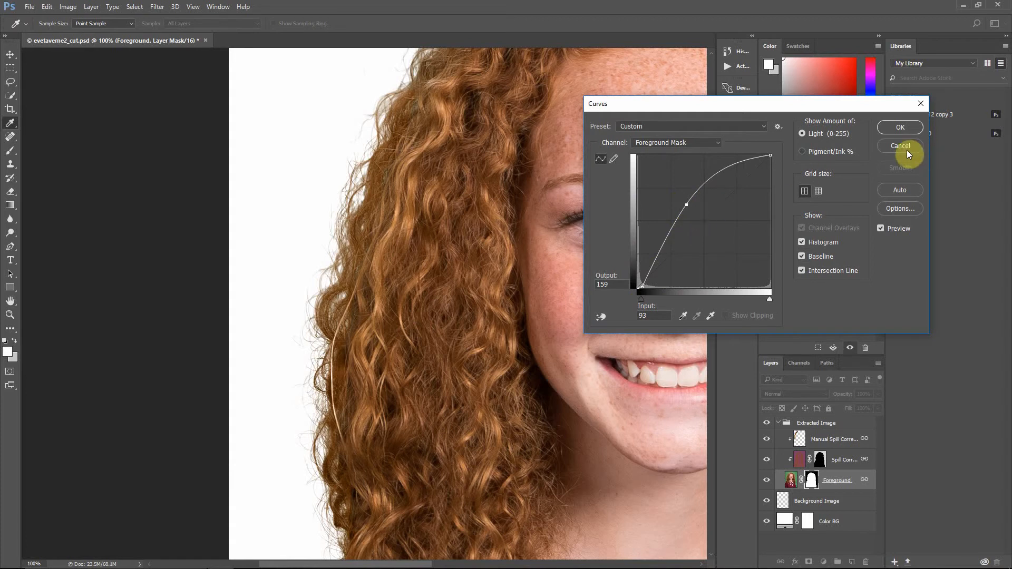
click(899, 128)
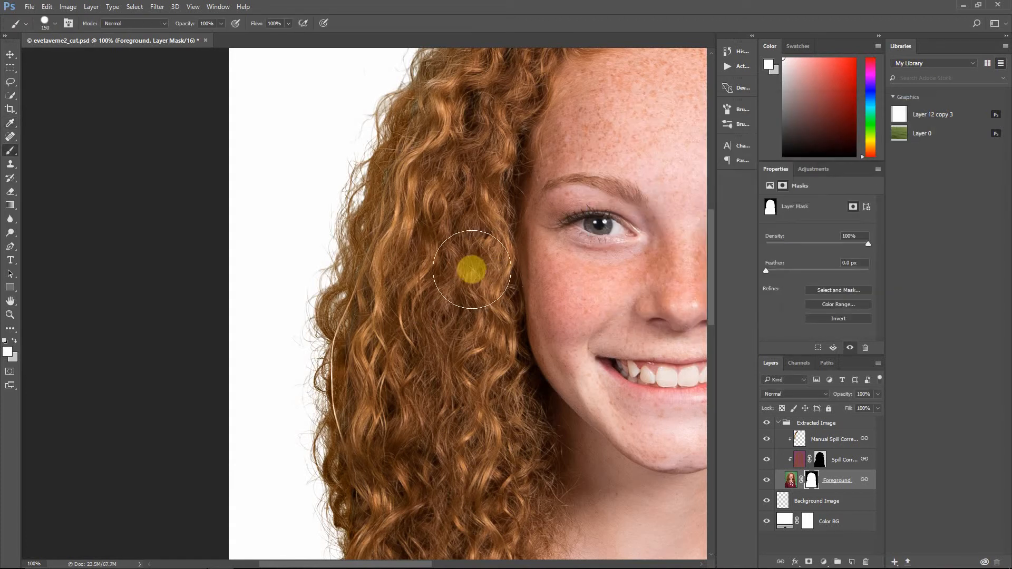